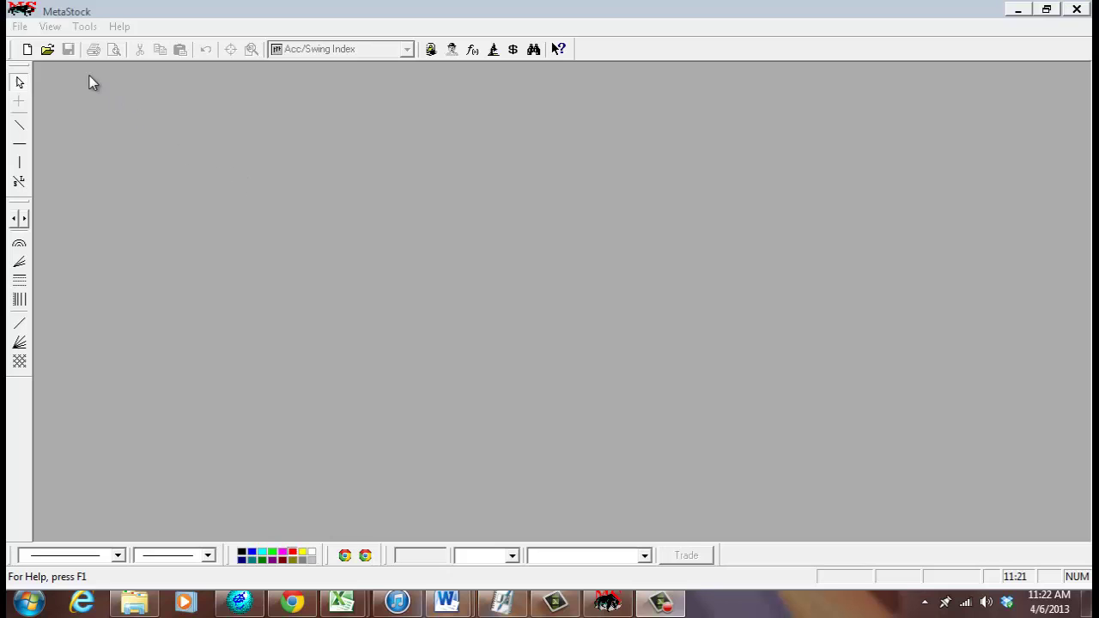
# Start File > Open and navigate up from klse3 to the ms data folder
pyautogui.click(18, 27)
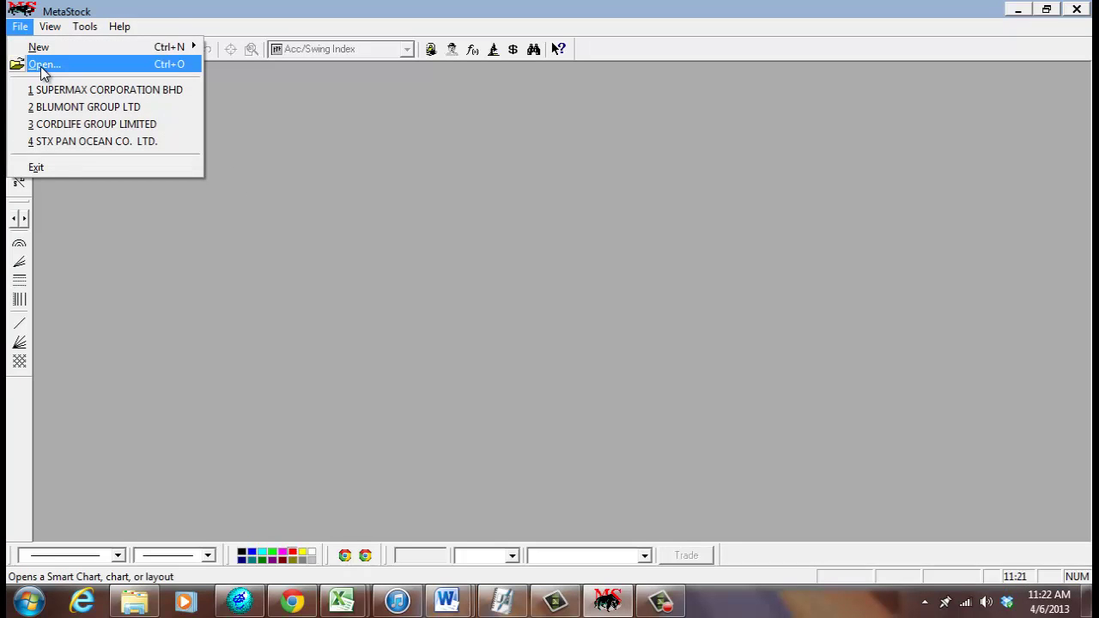
pyautogui.click(314, 120)
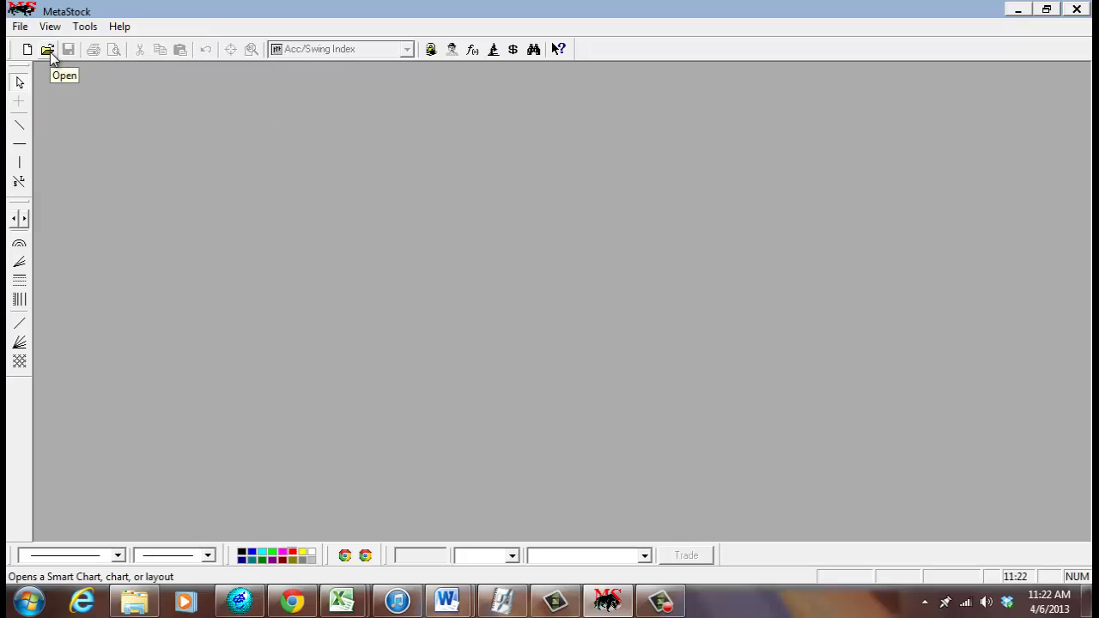
pyautogui.click(19, 26)
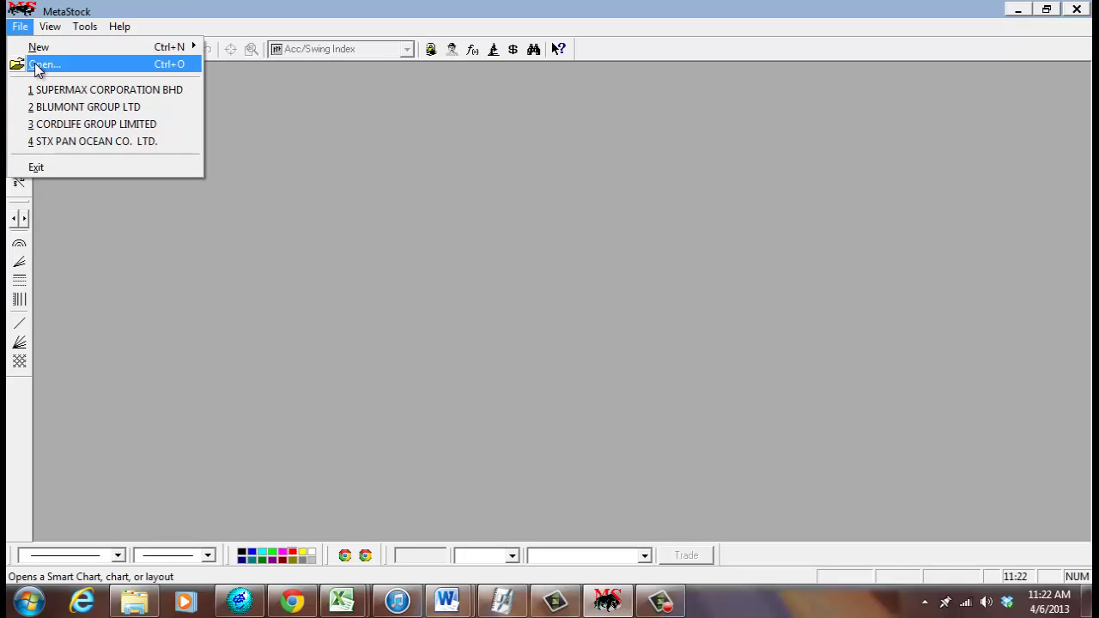
pyautogui.click(35, 65)
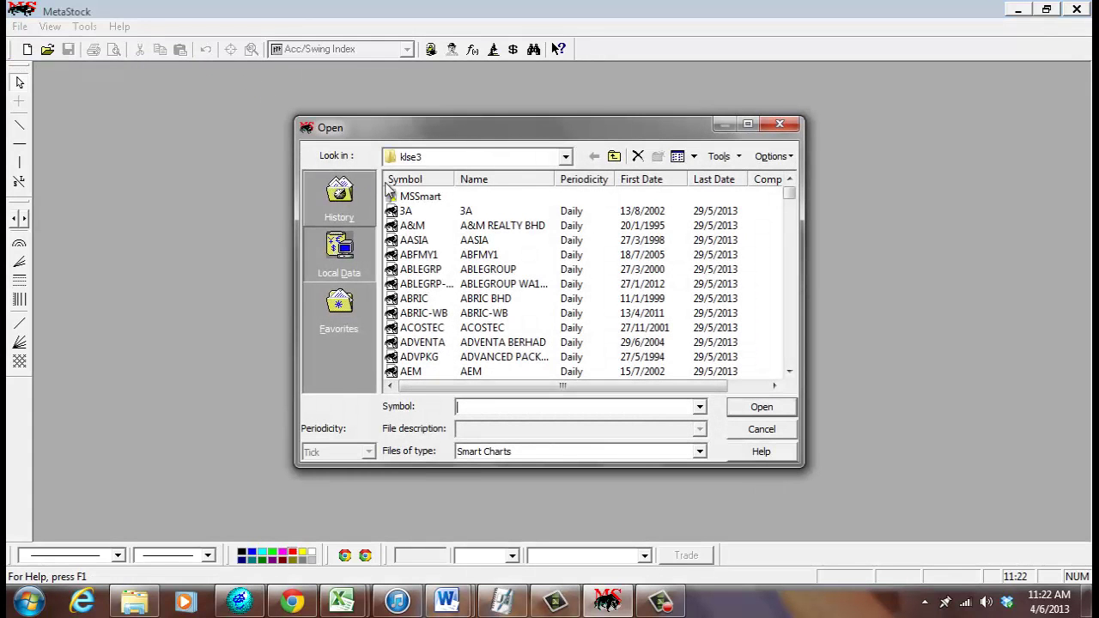
pyautogui.click(567, 161)
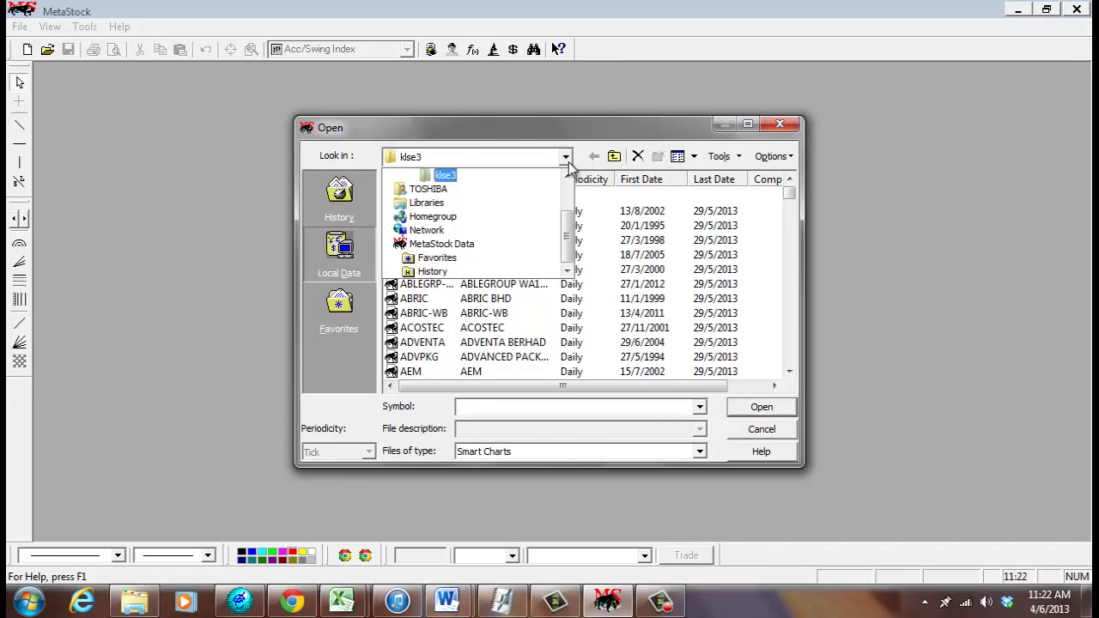
pyautogui.scroll(2, 569, 180)
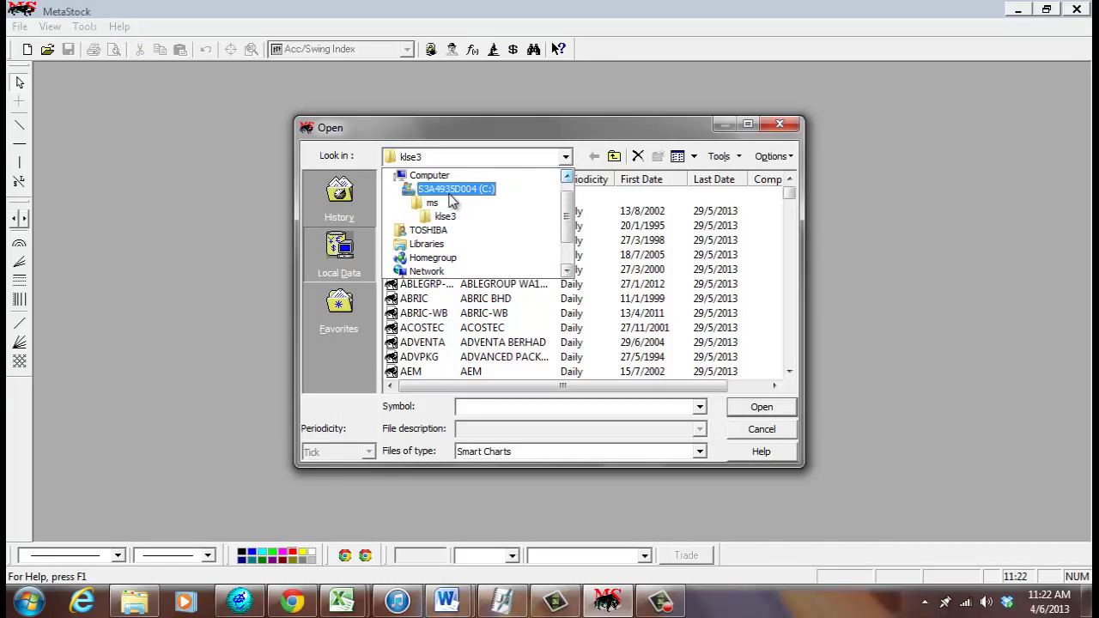
pyautogui.click(432, 202)
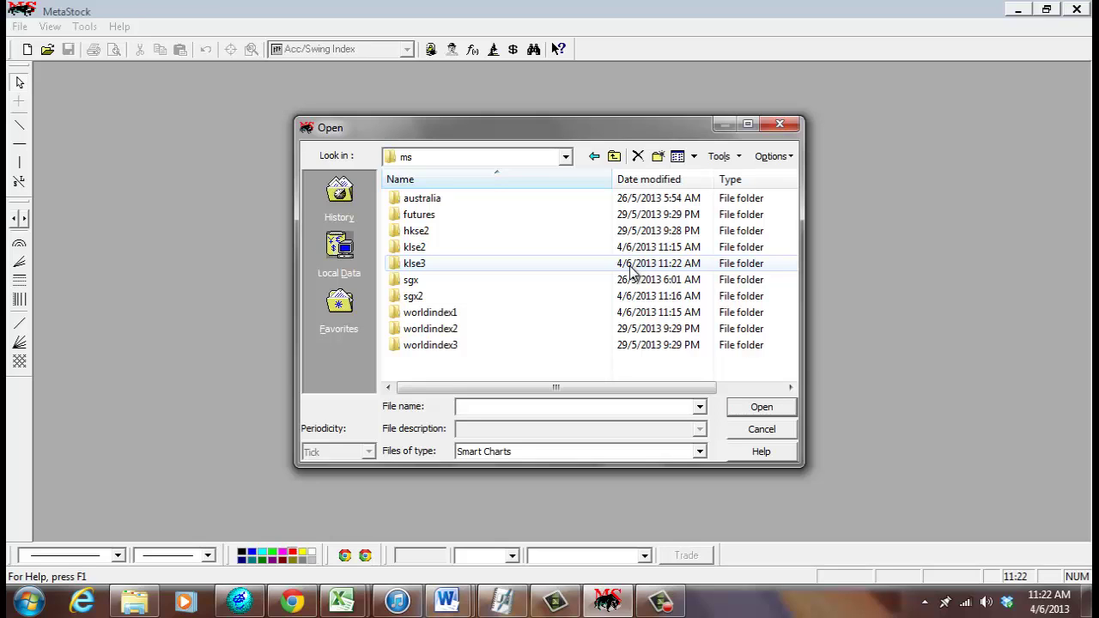
# Look briefly inside klse2, then go back up and open the klse3 folder
pyautogui.doubleClick(456, 251)
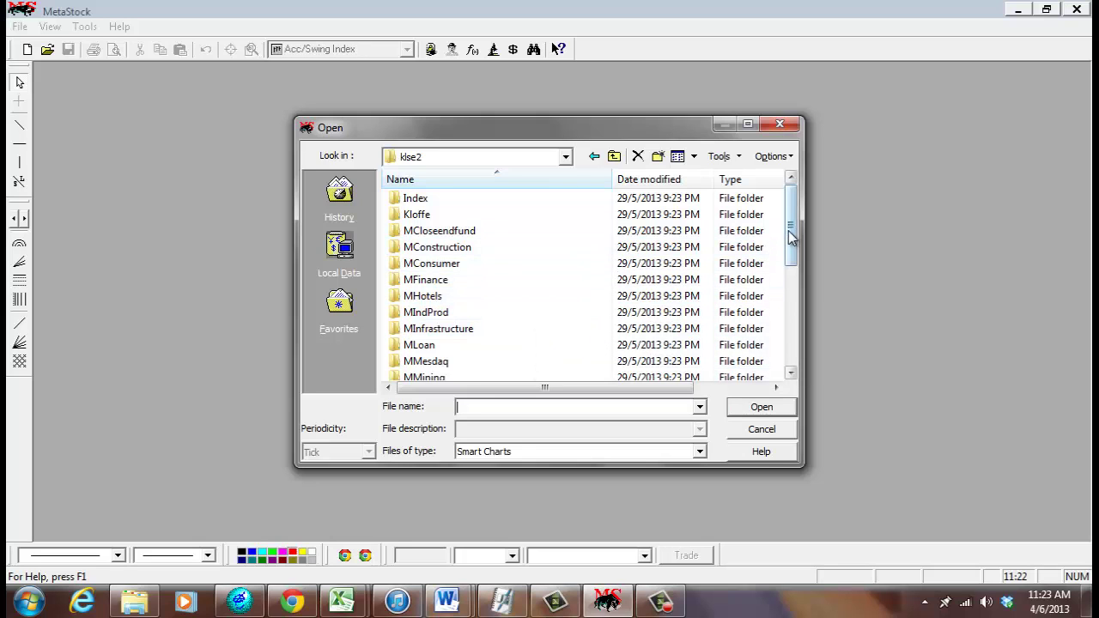
pyautogui.moveTo(791, 236); pyautogui.dragTo(791, 339)
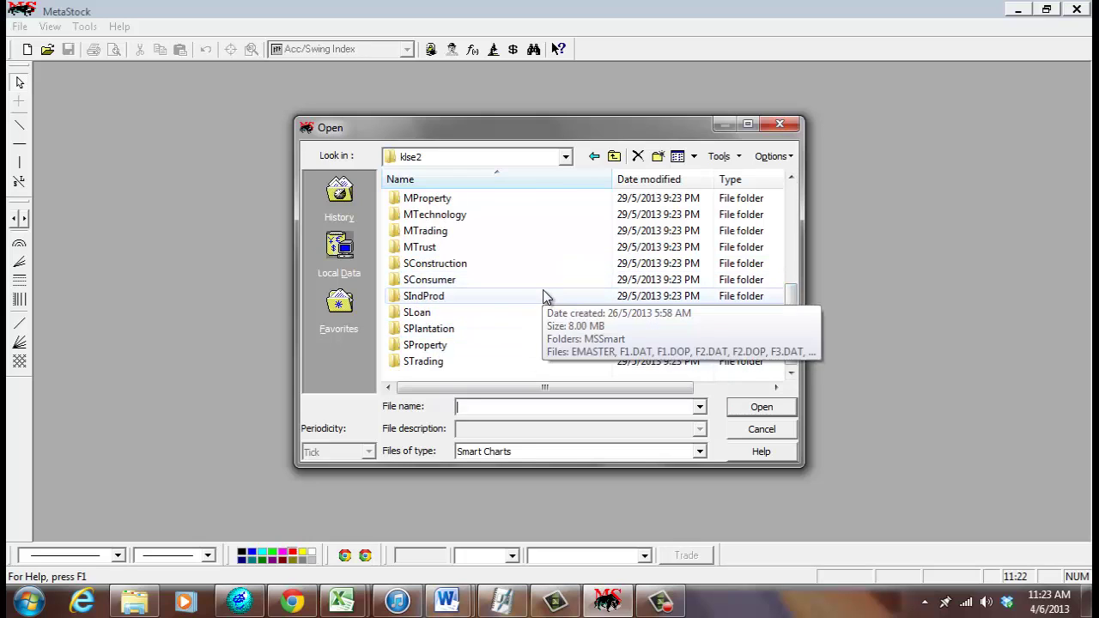
pyautogui.click(614, 155)
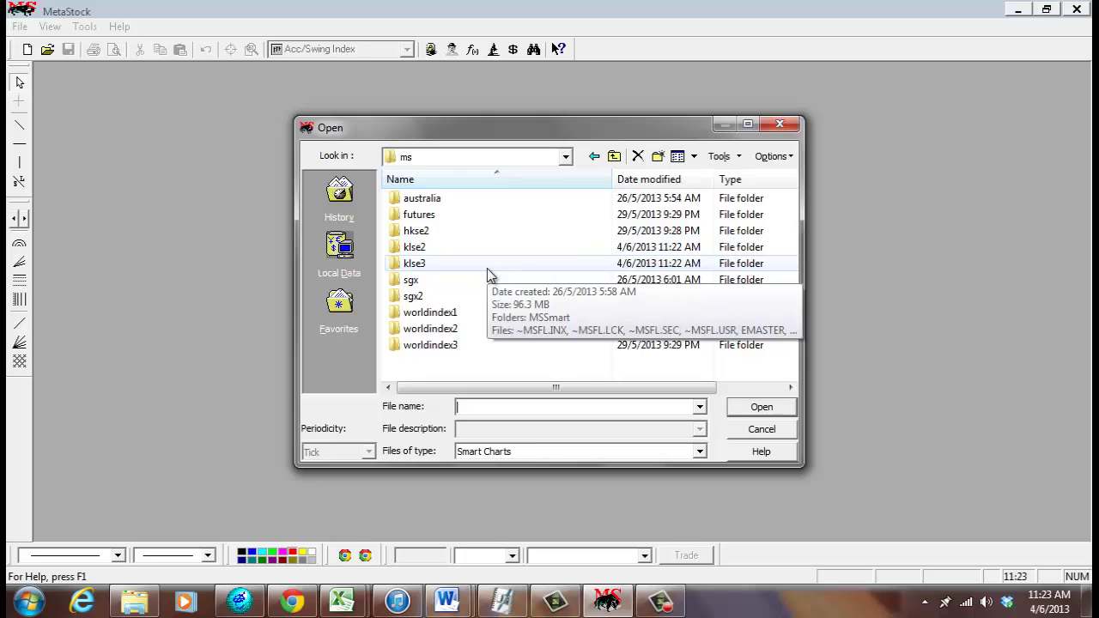
pyautogui.doubleClick(487, 268)
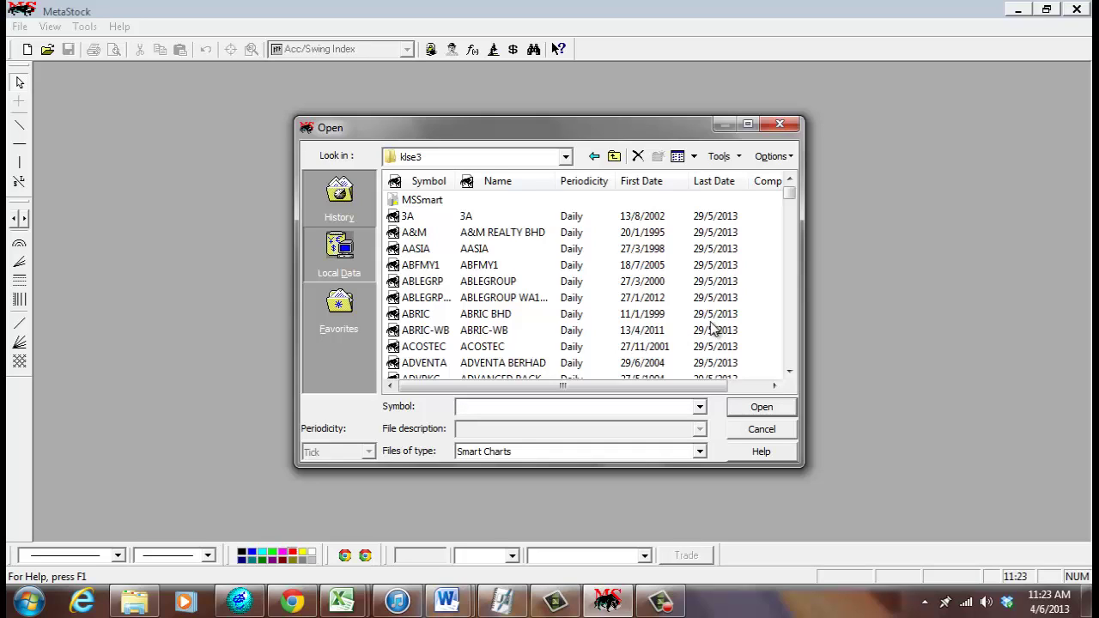
# Select the ABRIC security and reveal the Open dialog's extra options
pyautogui.click(654, 316)
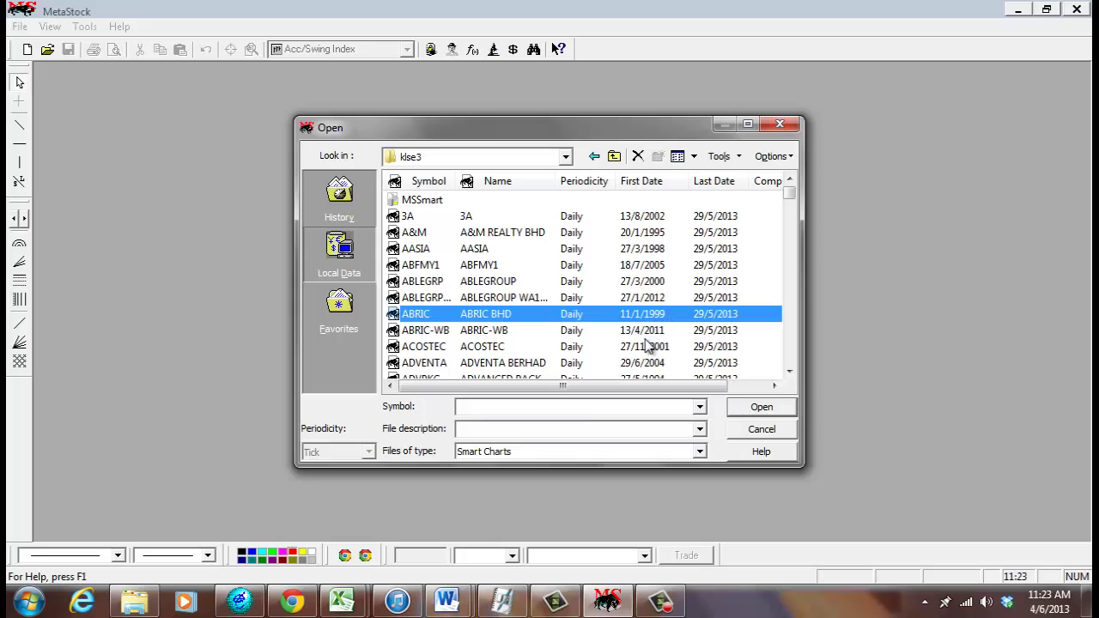
pyautogui.click(660, 301)
pyautogui.click(657, 319)
pyautogui.click(767, 160)
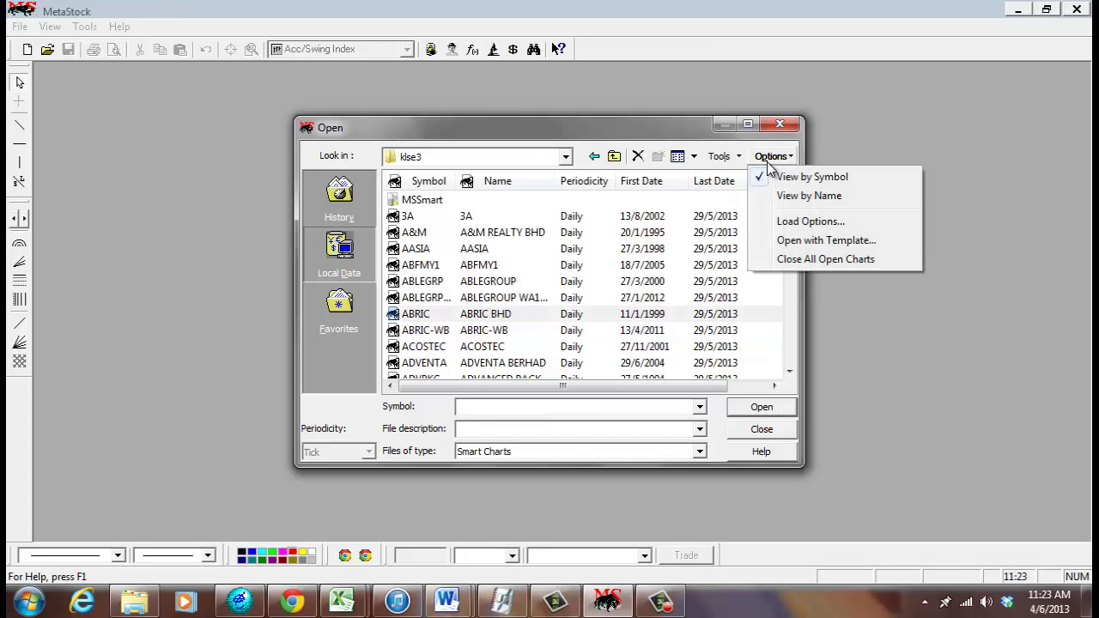
# Keep Load Options at 500 periods loaded and 250 displayed
pyautogui.click(775, 225)
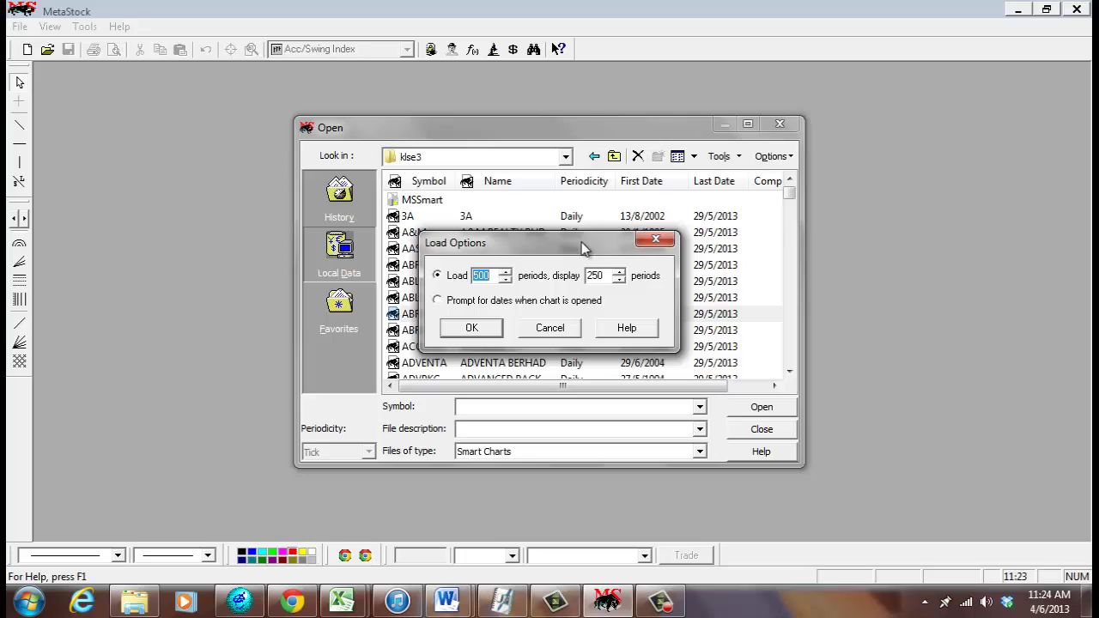
pyautogui.moveTo(584, 249); pyautogui.dragTo(575, 226)
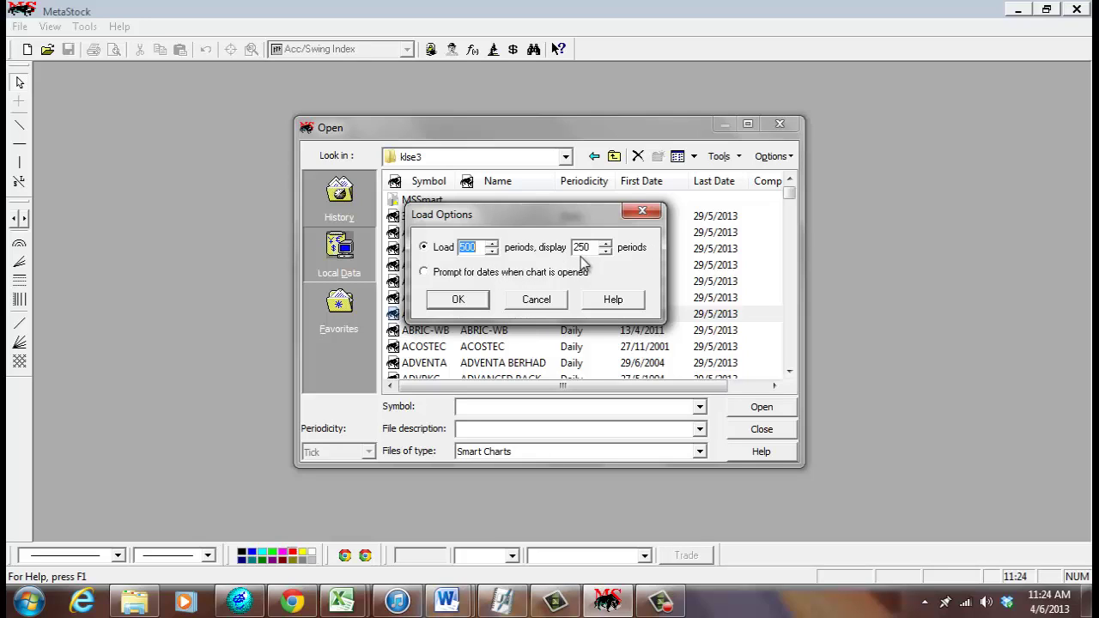
pyautogui.click(461, 304)
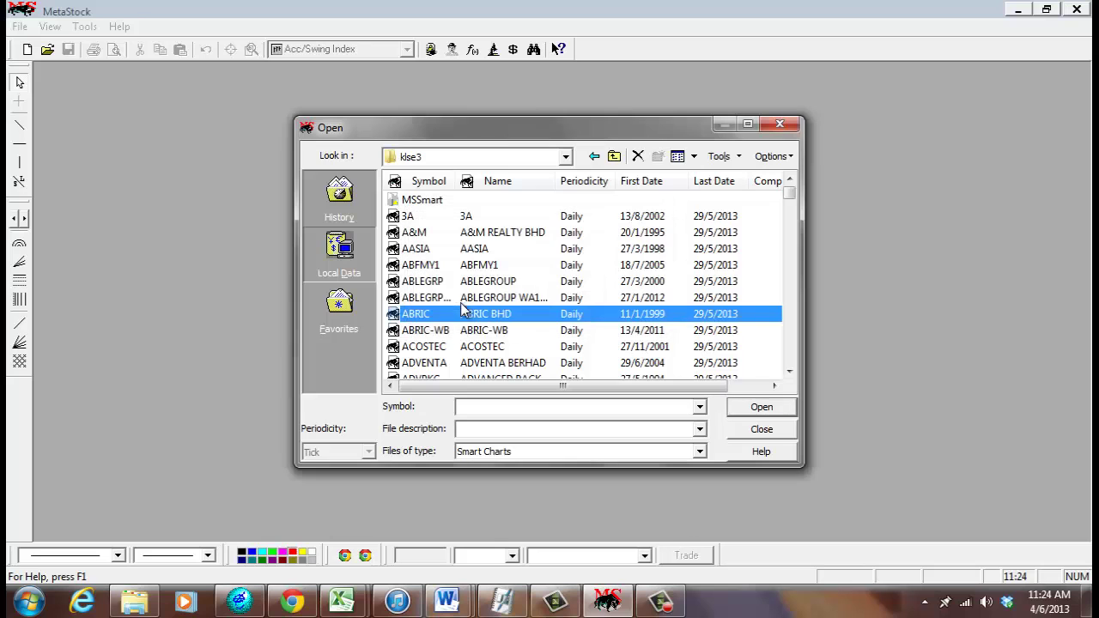
# Try opening charts with the Foundation Template, then leave the viewing options unchanged
pyautogui.click(772, 157)
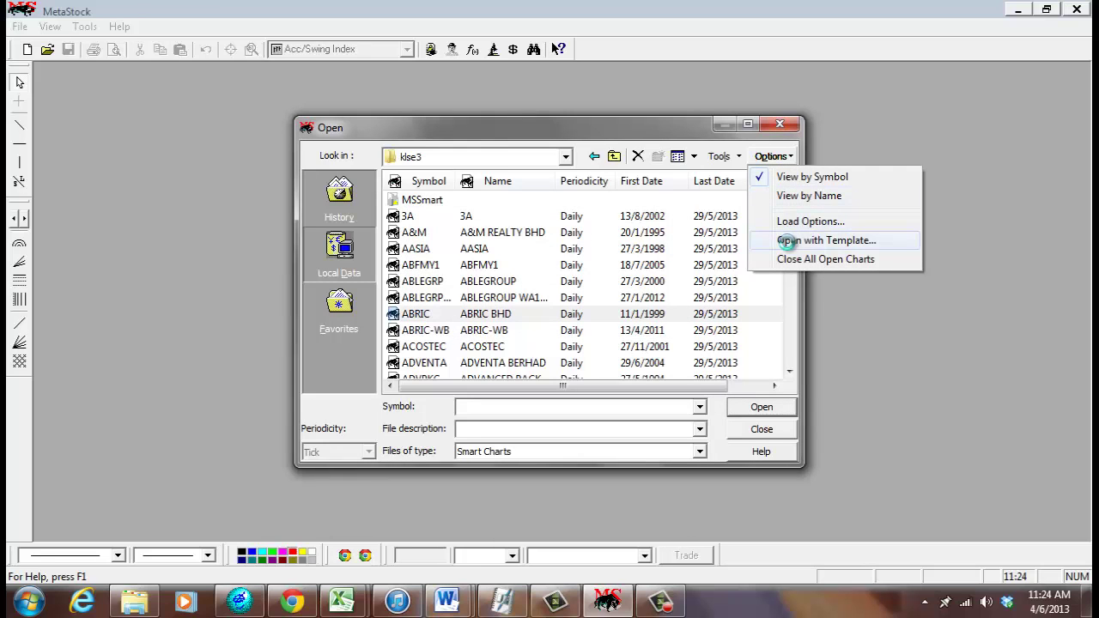
pyautogui.click(788, 241)
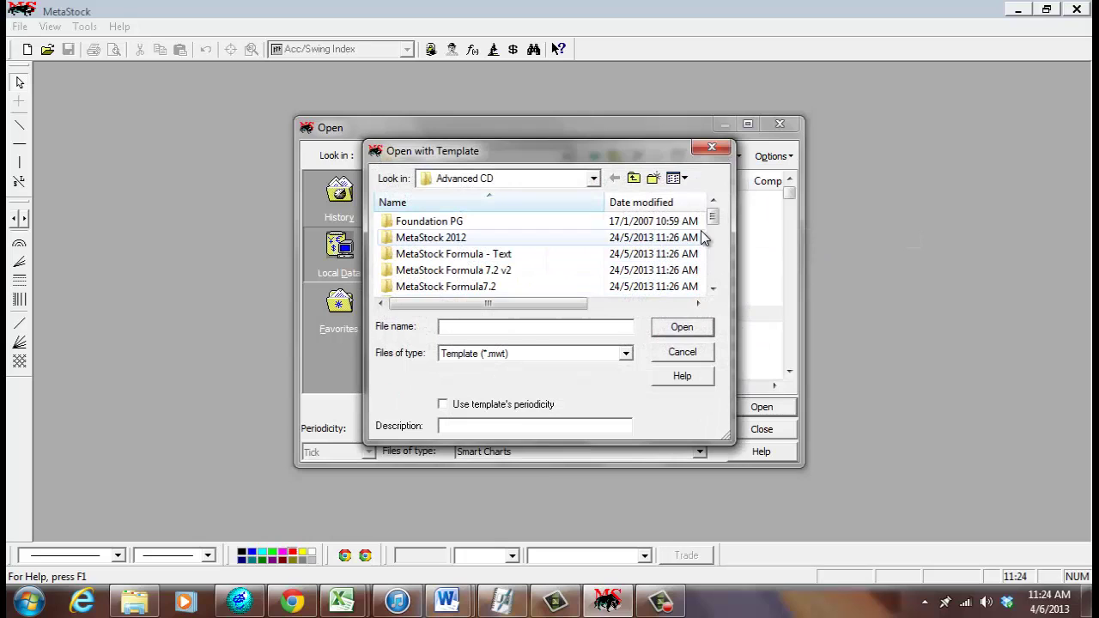
pyautogui.click(714, 288)
pyautogui.click(713, 288)
pyautogui.click(714, 288)
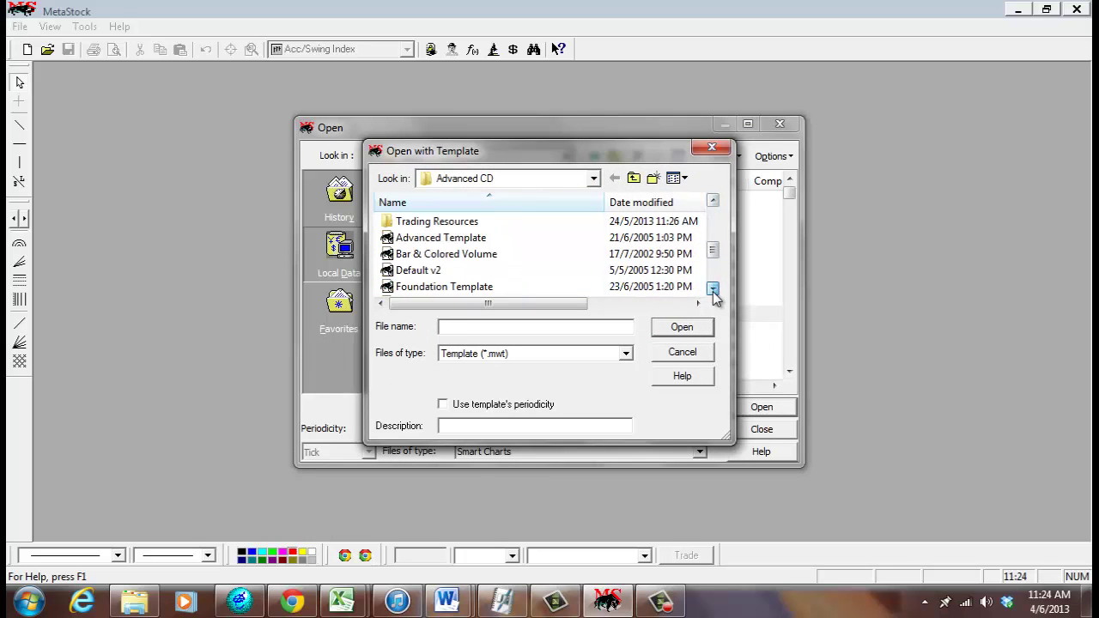
pyautogui.click(714, 288)
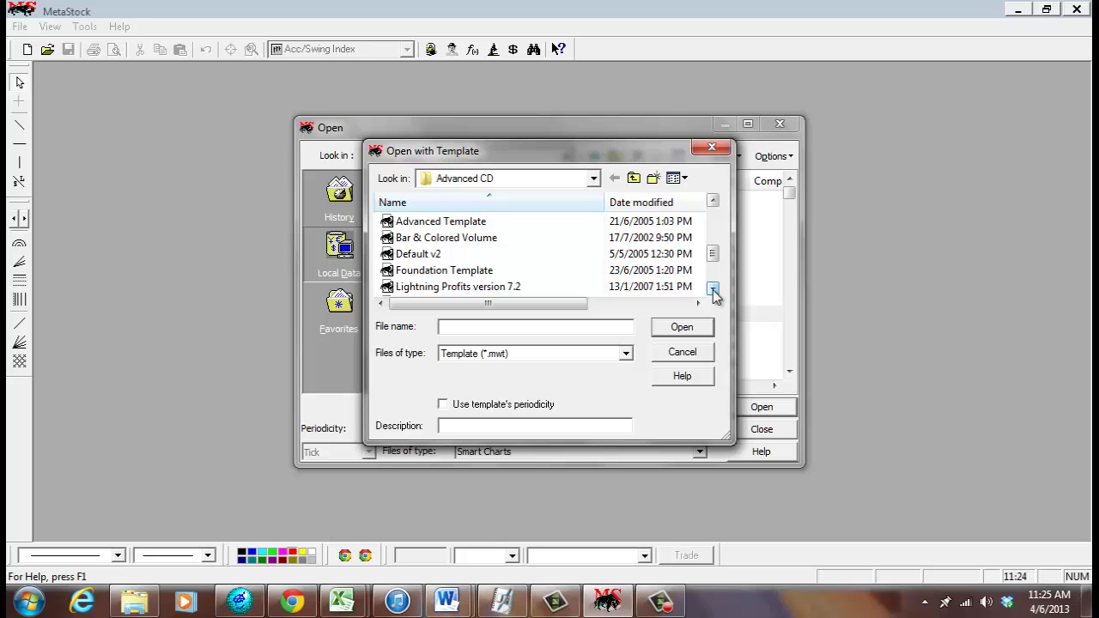
pyautogui.click(666, 272)
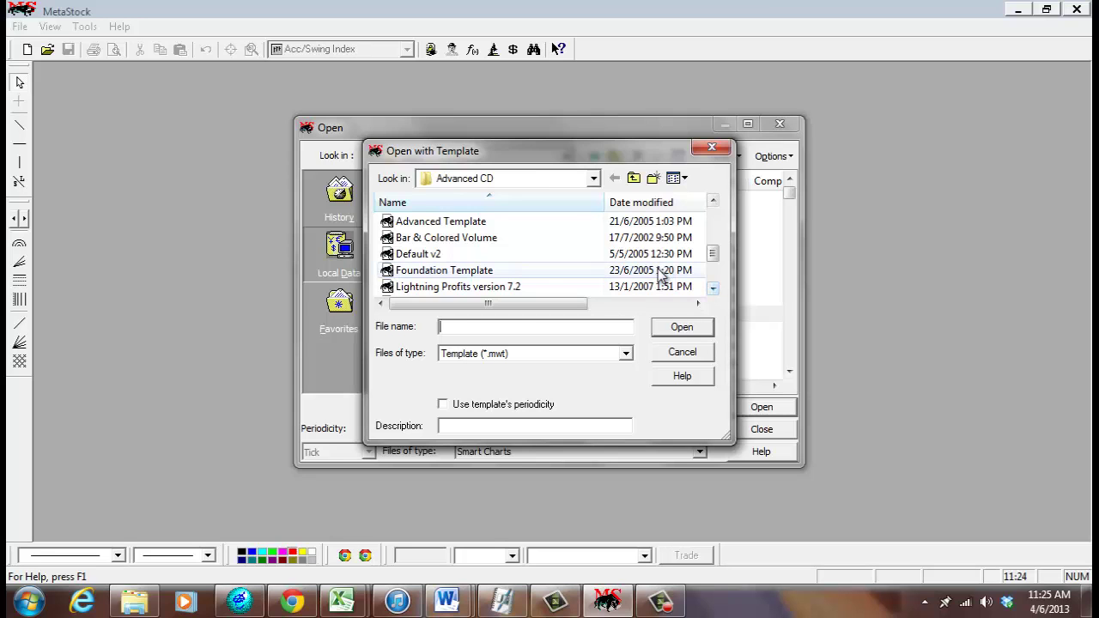
pyautogui.click(691, 331)
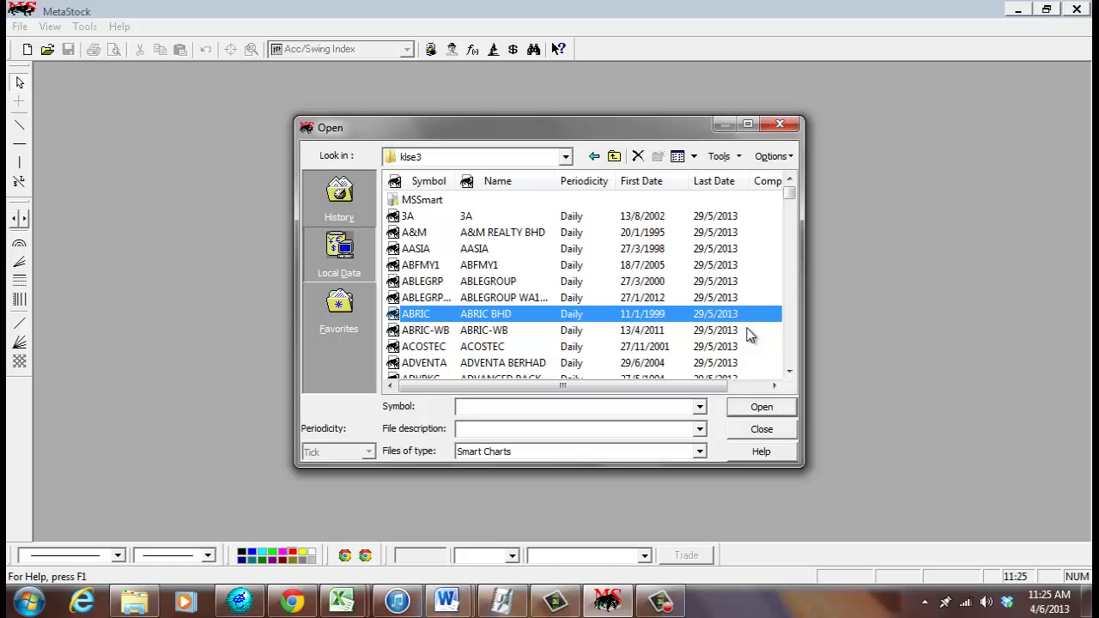
pyautogui.click(772, 156)
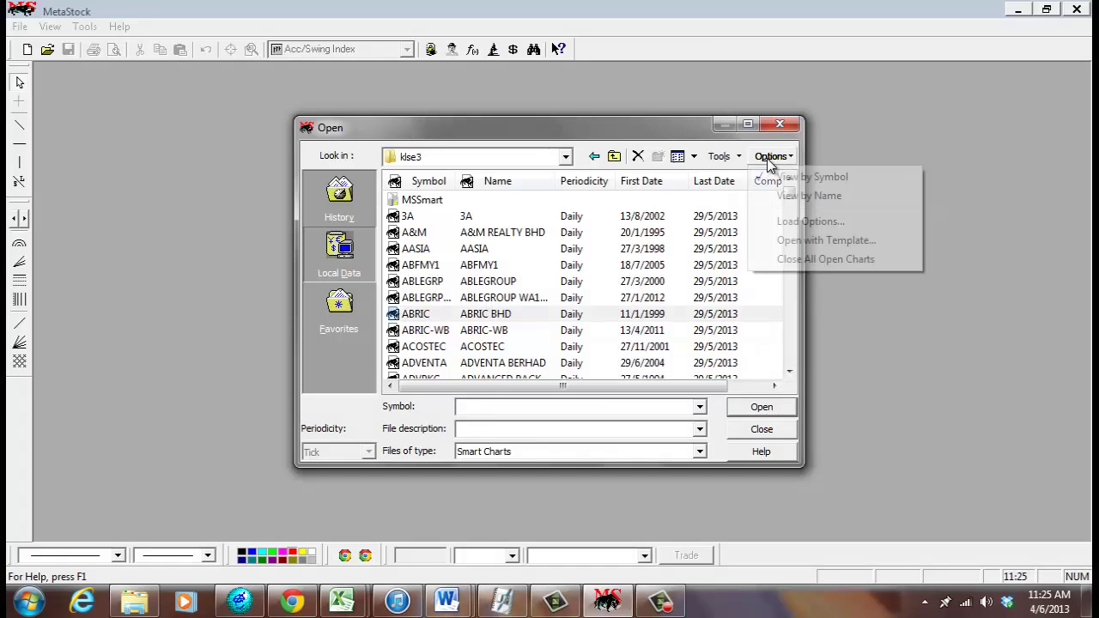
pyautogui.click(664, 268)
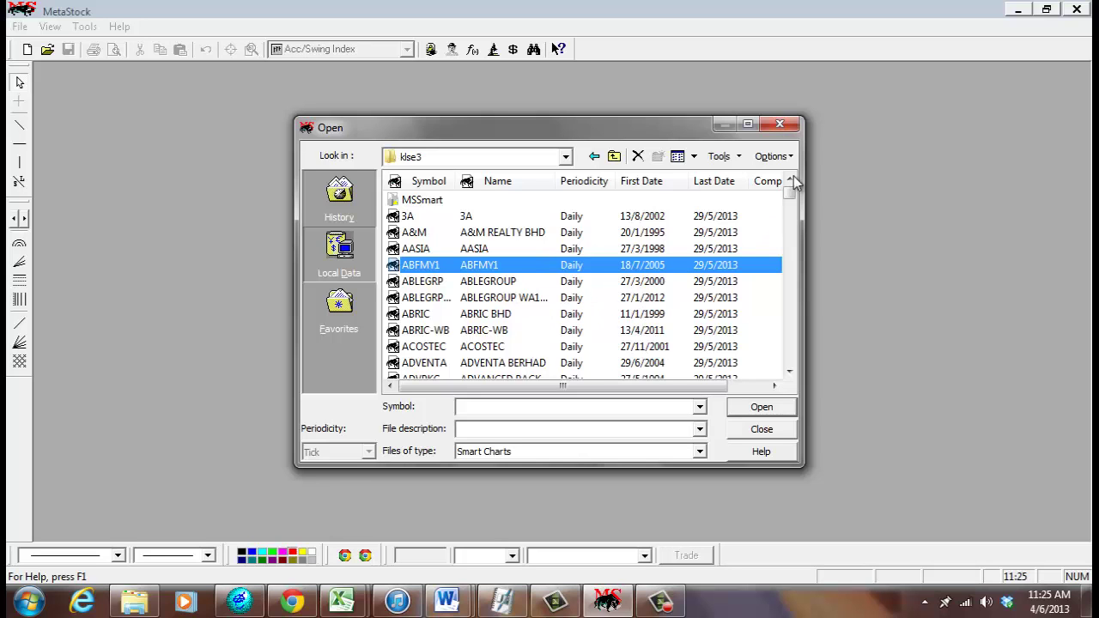
# Scroll the klse3 list and browse the PETDAG, PETGAS and other P securities
pyautogui.moveTo(788, 194); pyautogui.dragTo(789, 315)
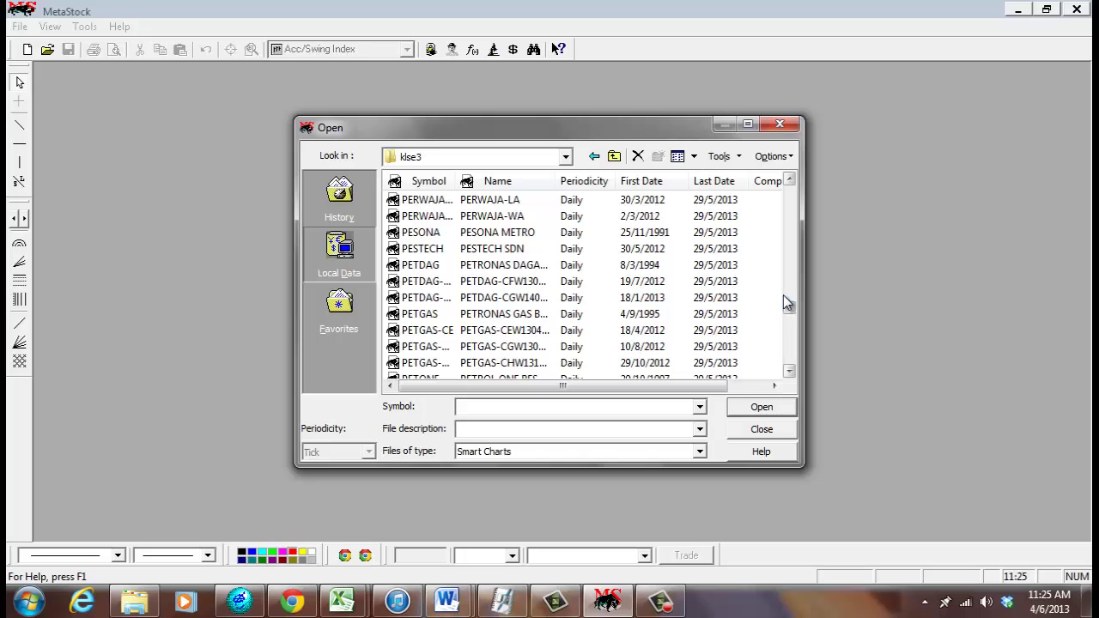
pyautogui.click(601, 266)
pyautogui.click(571, 332)
pyautogui.click(595, 233)
pyautogui.click(580, 267)
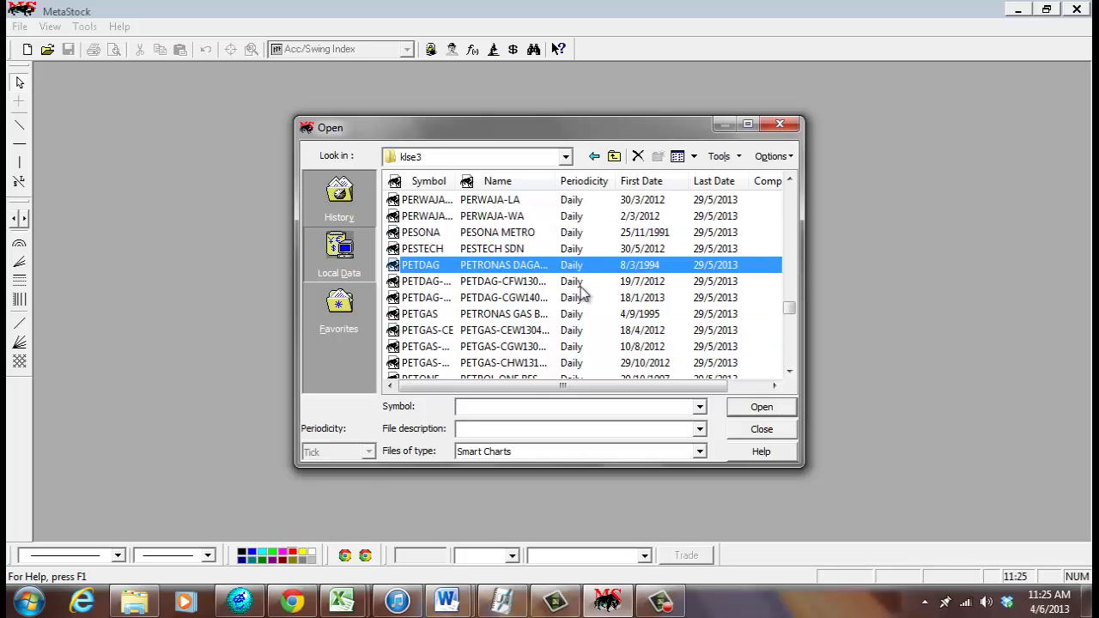
pyautogui.click(502, 365)
pyautogui.click(519, 280)
pyautogui.click(592, 237)
pyautogui.click(567, 296)
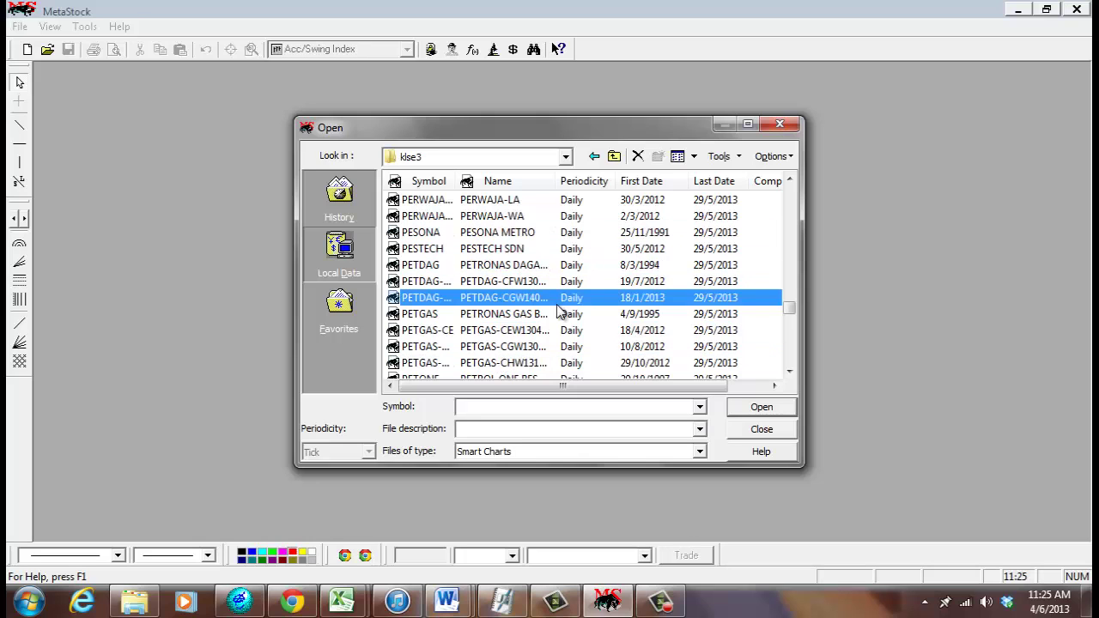
pyautogui.click(612, 361)
# Jump to the PB symbols and open the PBBANK (PUBLIC BANK BHD) chart
pyautogui.press('p')
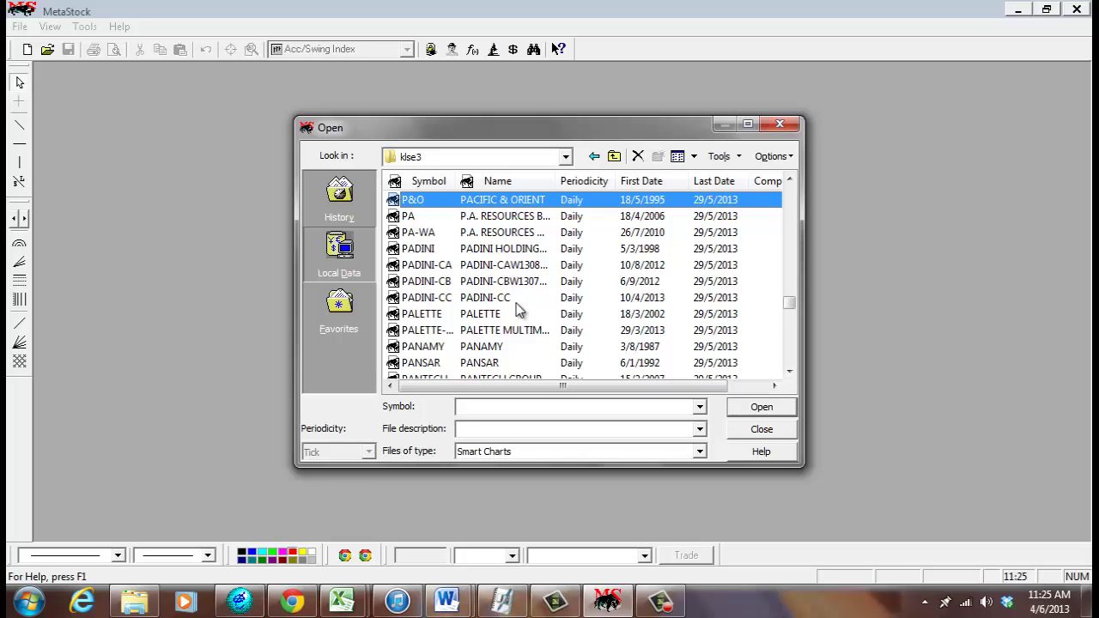
pyautogui.write('pb')
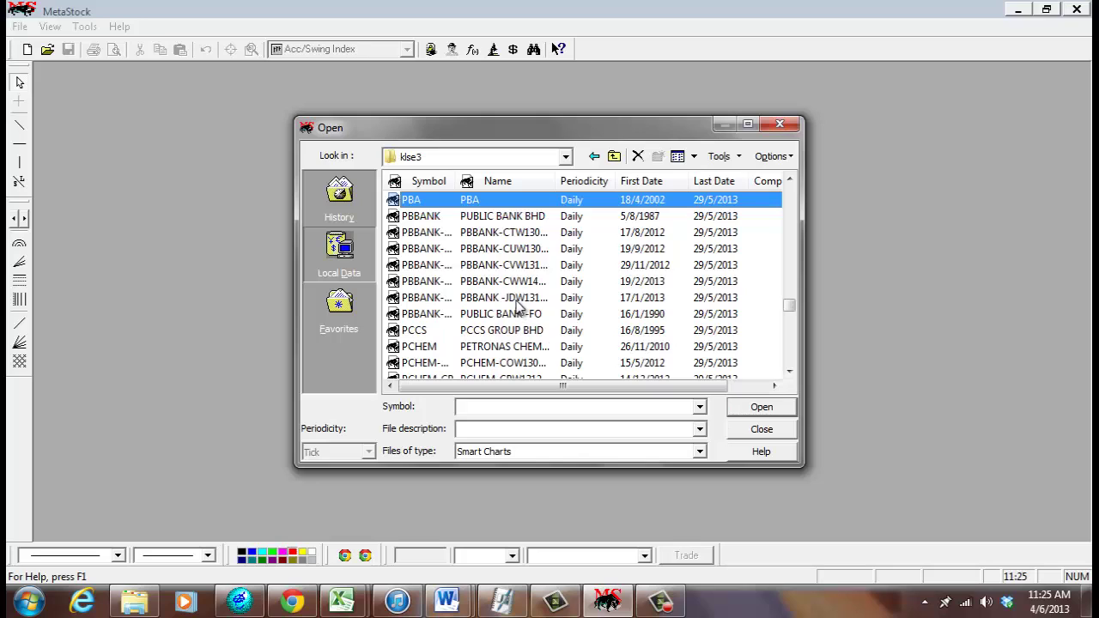
pyautogui.click(473, 221)
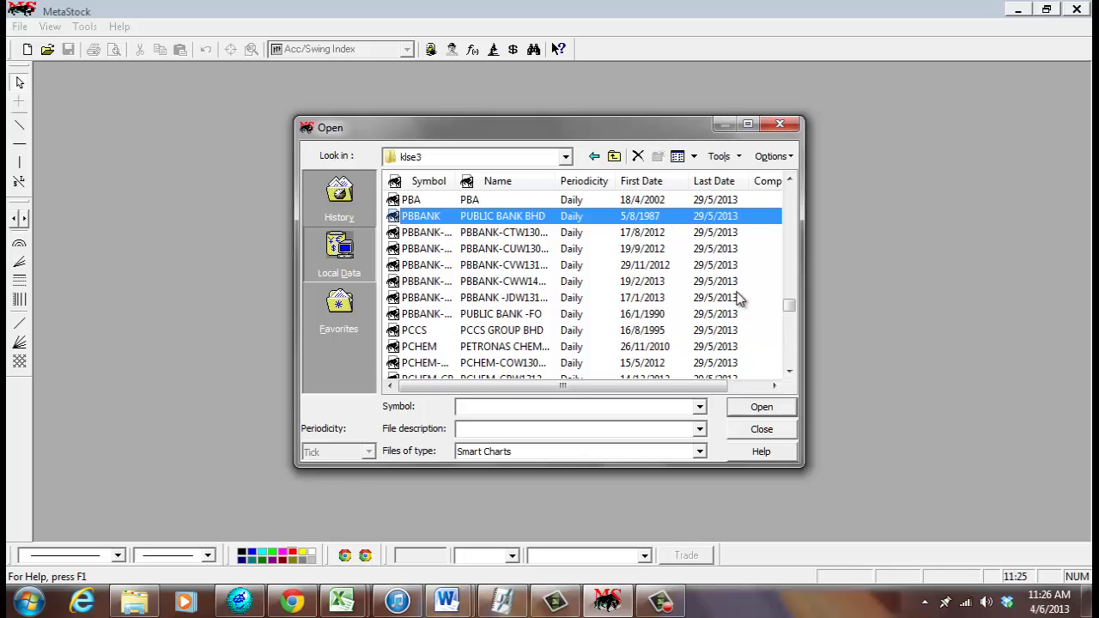
pyautogui.click(761, 408)
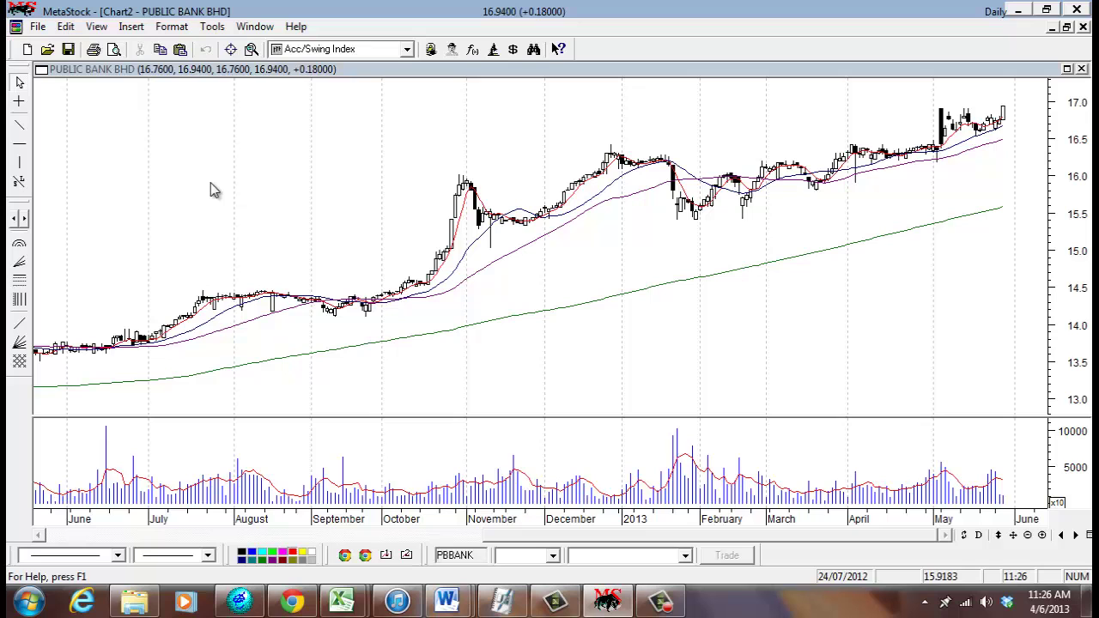
# Save the PUBLIC BANK BHD chart with type Smart Chart, replacing the existing file
pyautogui.click(38, 26)
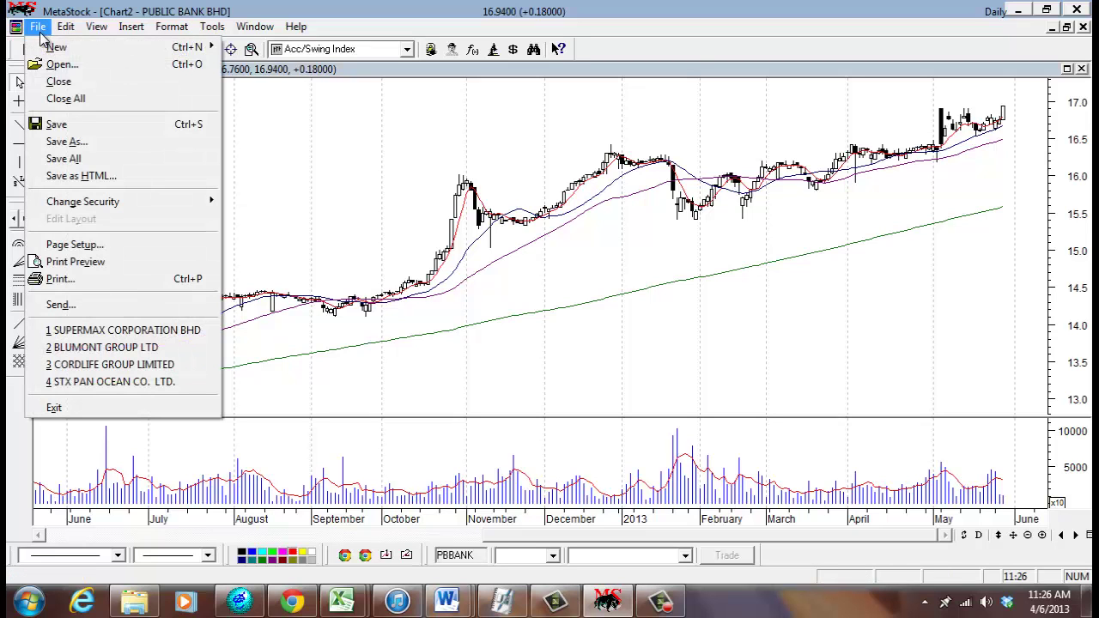
pyautogui.click(95, 142)
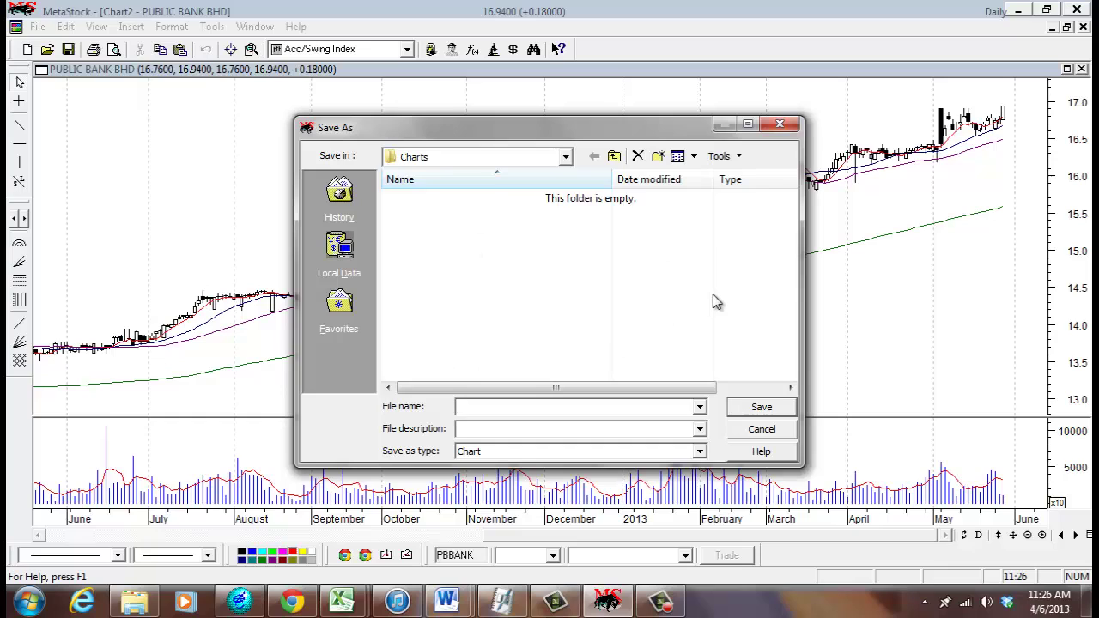
pyautogui.click(552, 464)
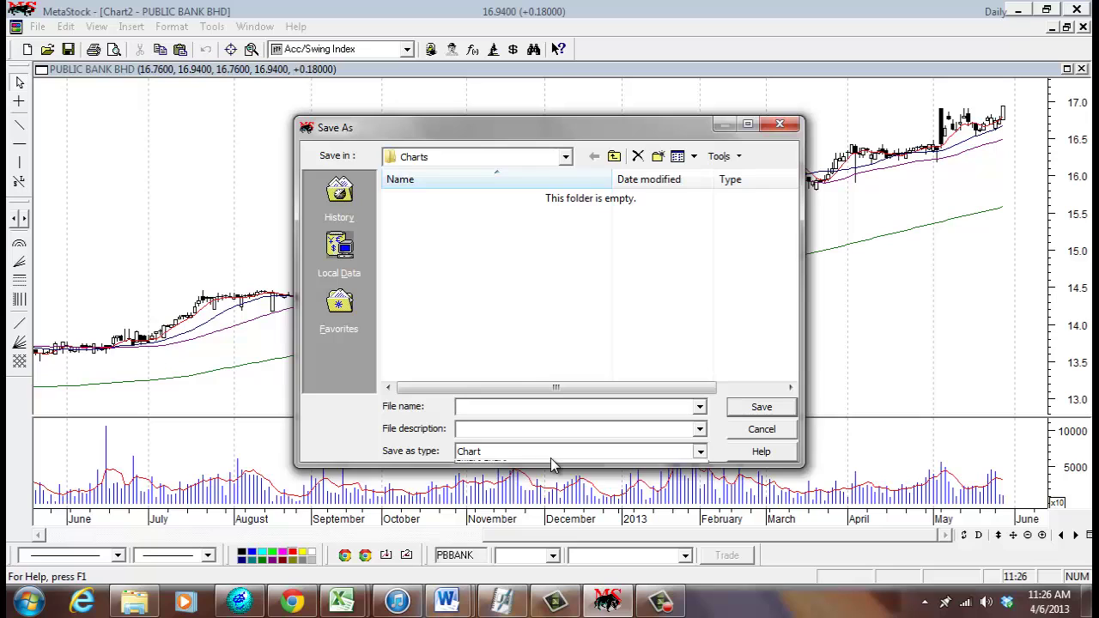
pyautogui.click(559, 488)
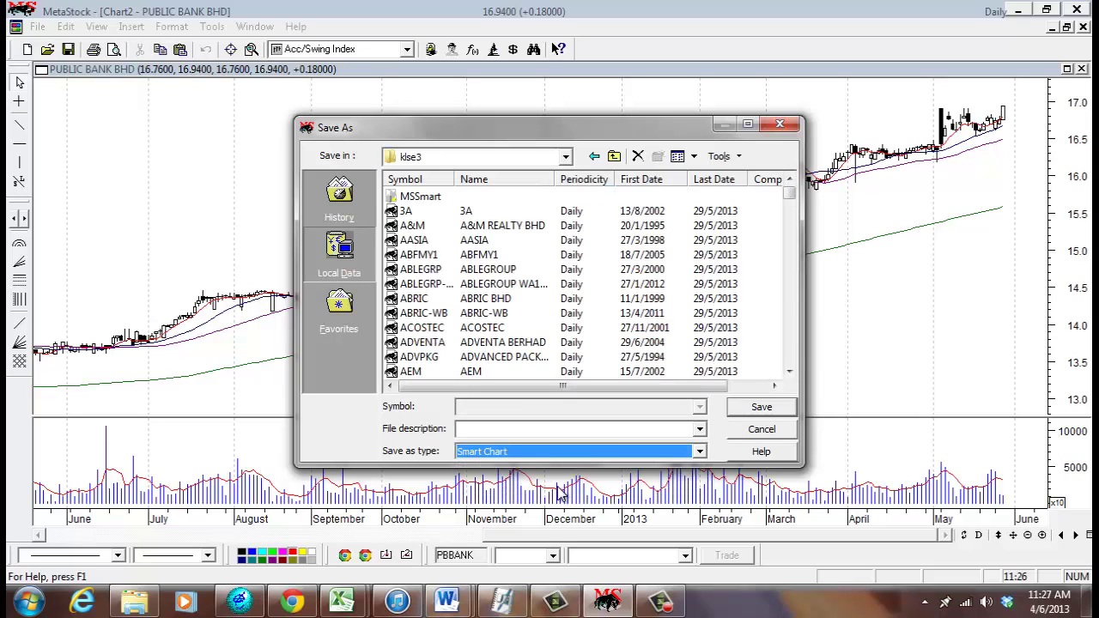
pyautogui.click(744, 410)
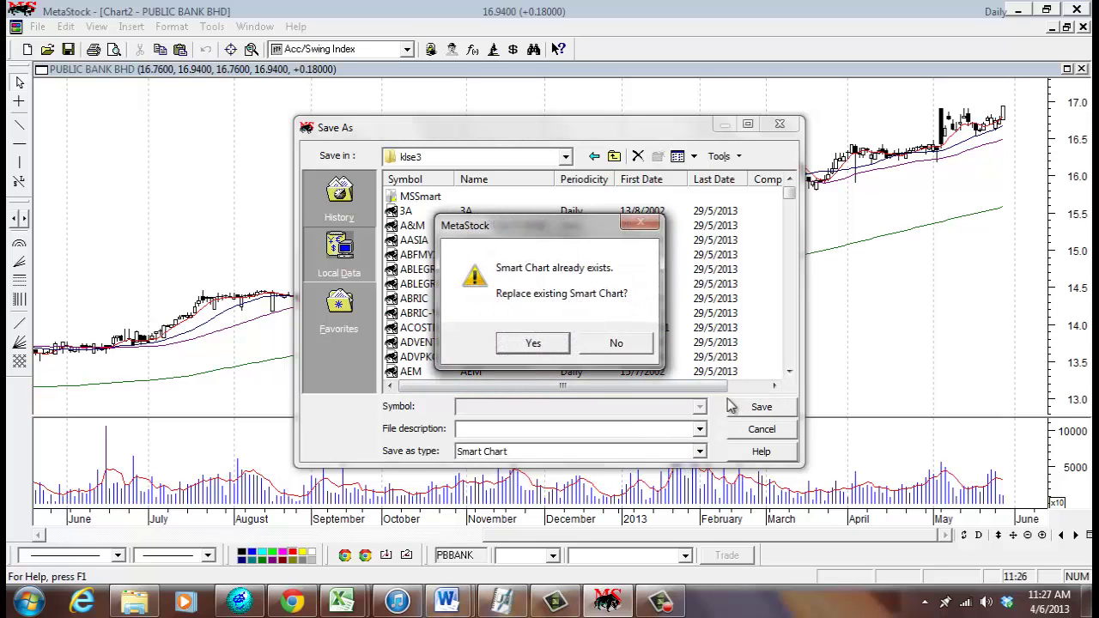
pyautogui.click(549, 345)
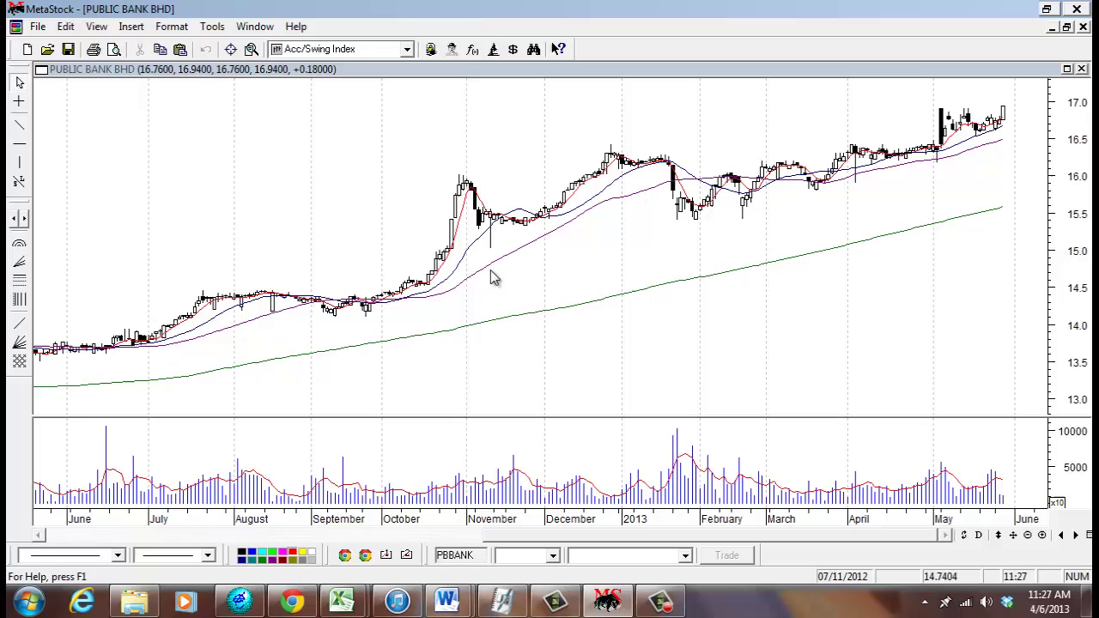
# Close the PUBLIC BANK BHD chart, then reopen it and SUPERMAX CORPORATION BHD from recent files
pyautogui.click(38, 27)
pyautogui.click(53, 81)
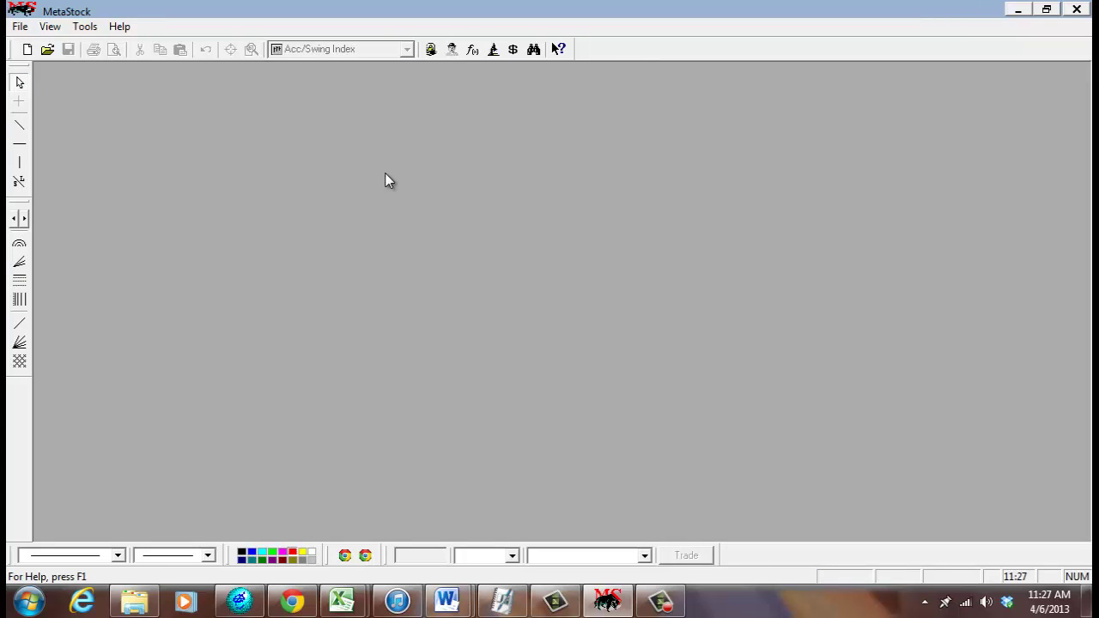
pyautogui.click(19, 27)
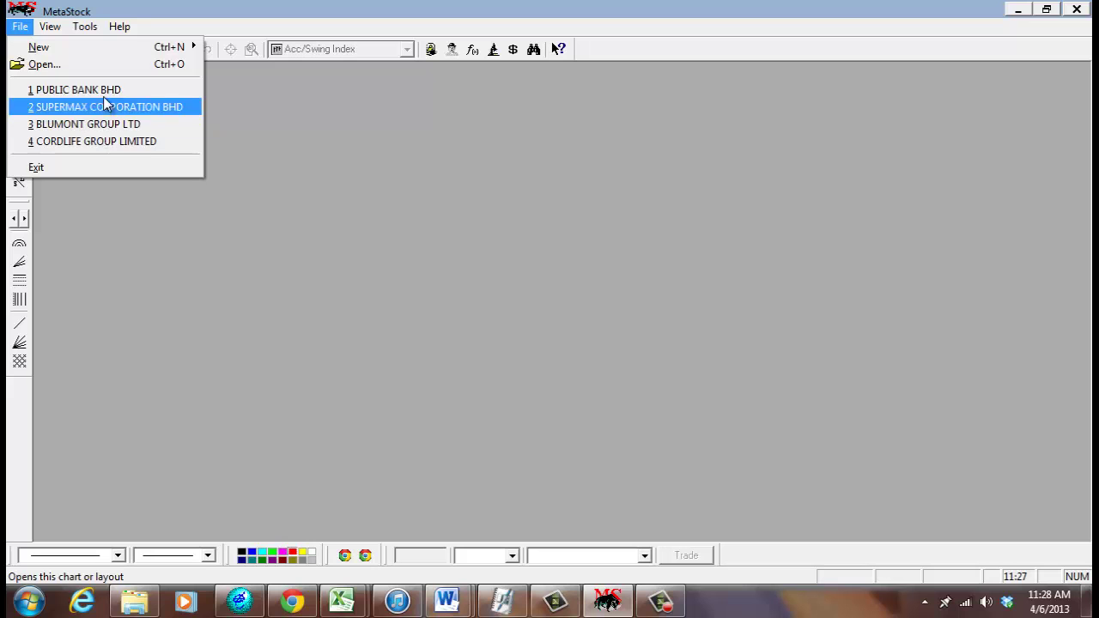
pyautogui.click(104, 90)
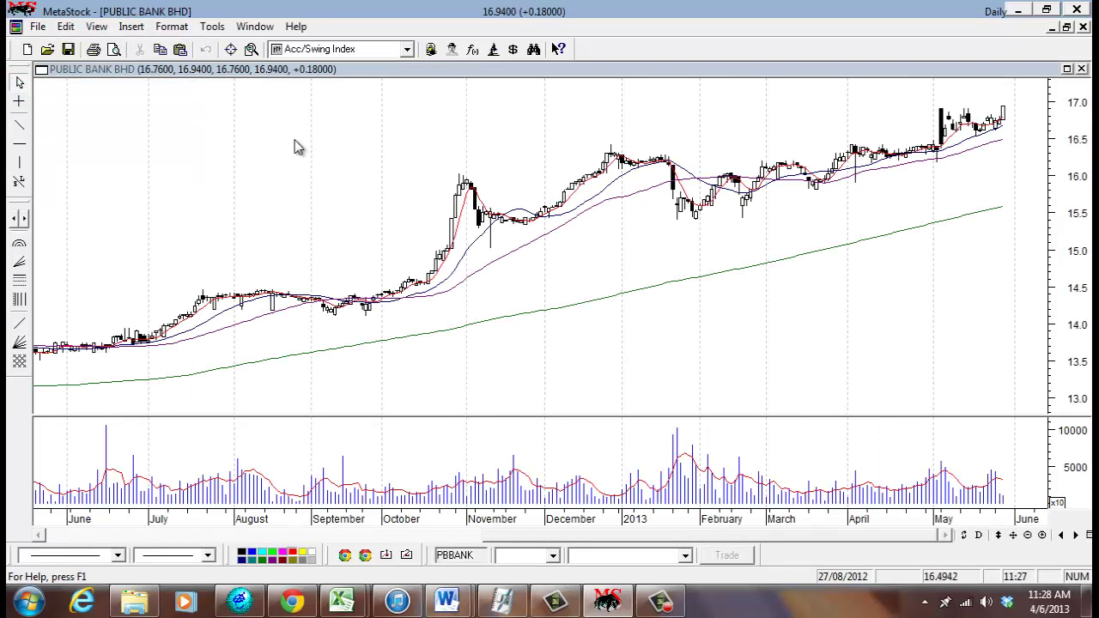
pyautogui.click(37, 26)
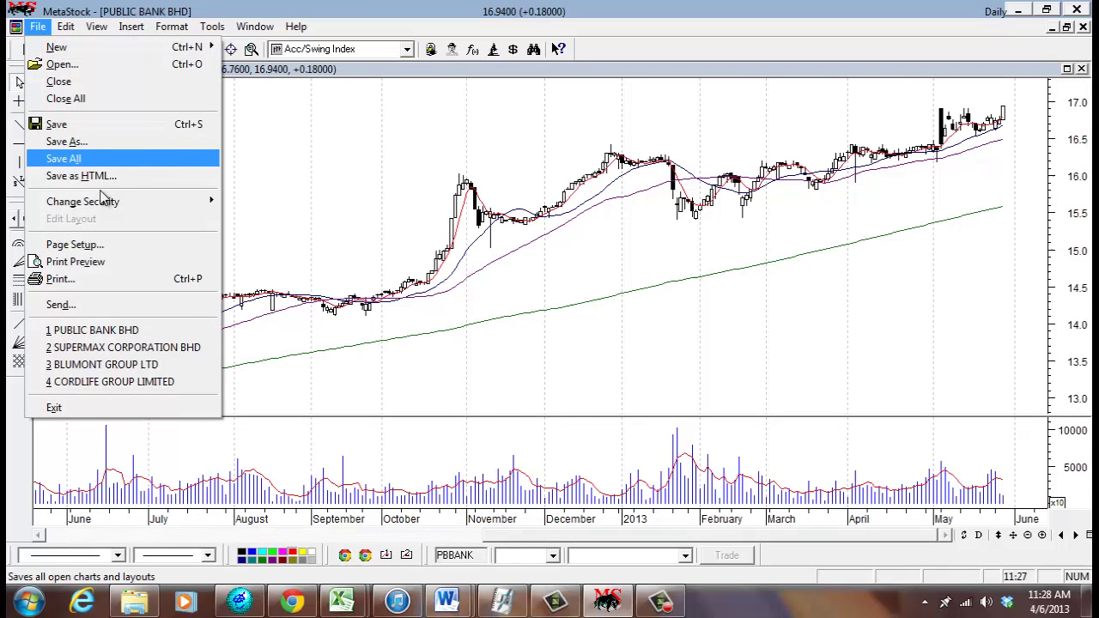
pyautogui.click(117, 351)
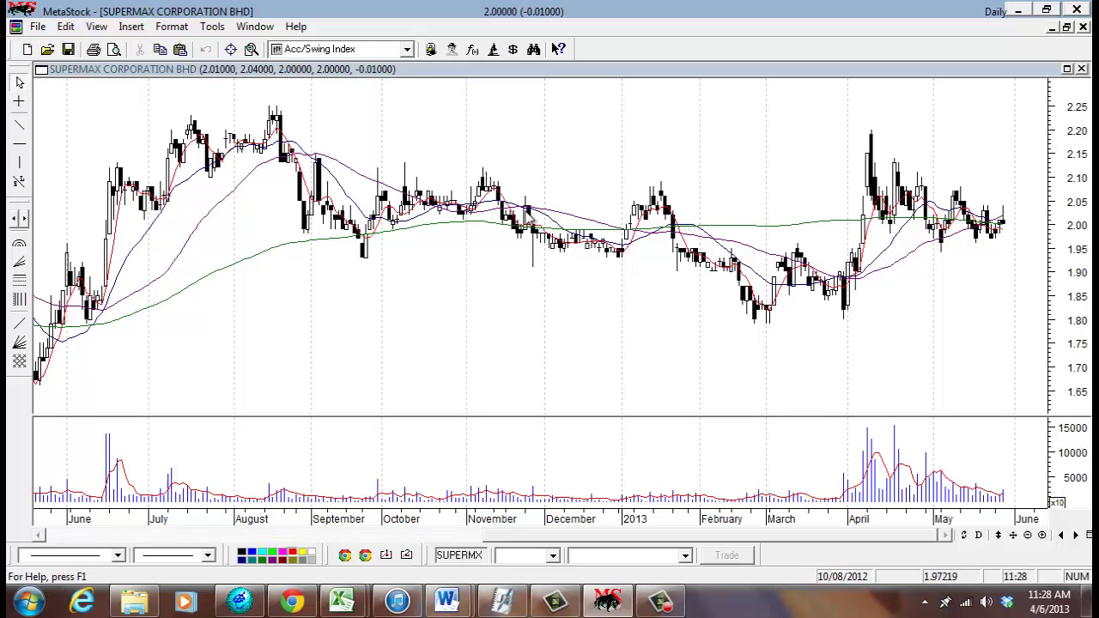
# Tile the two open charts vertically using Window > Column
pyautogui.click(256, 27)
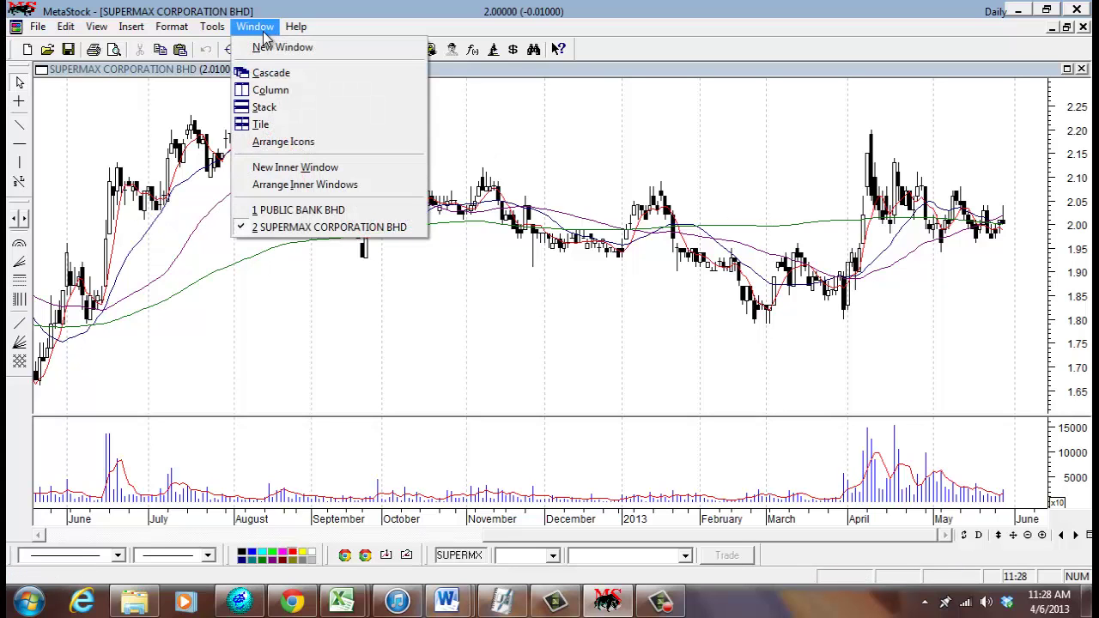
pyautogui.click(274, 94)
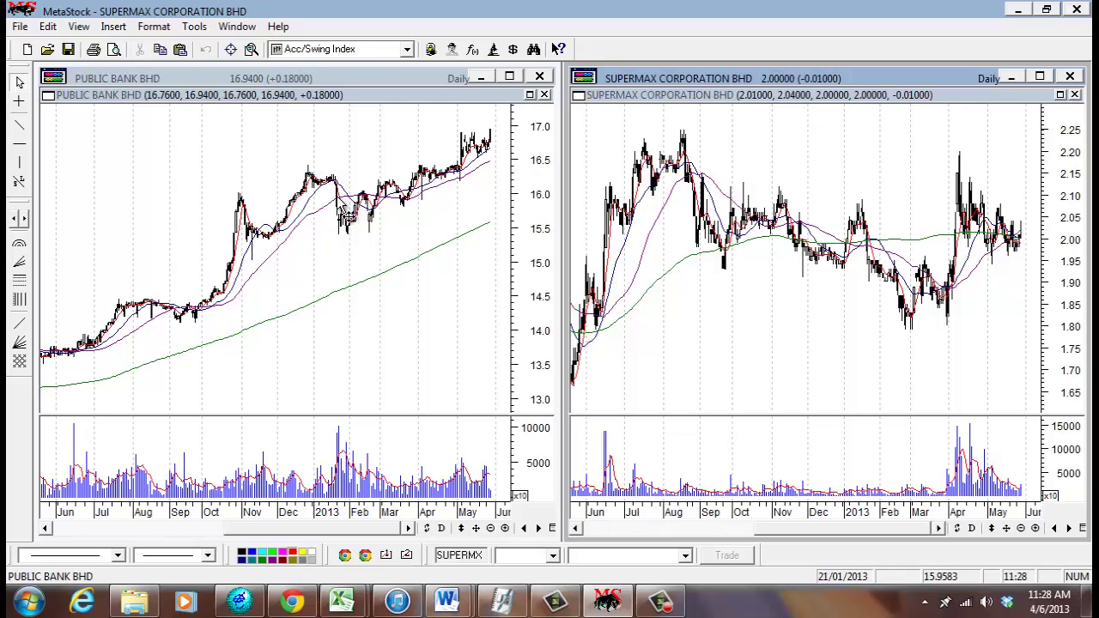
pyautogui.moveTo(343, 211)
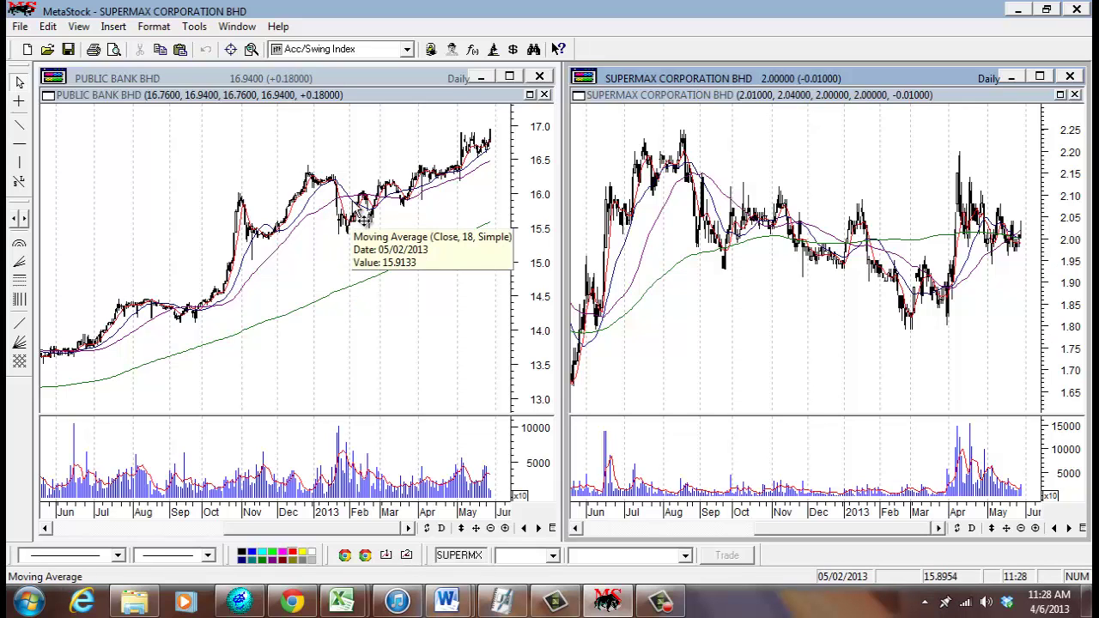